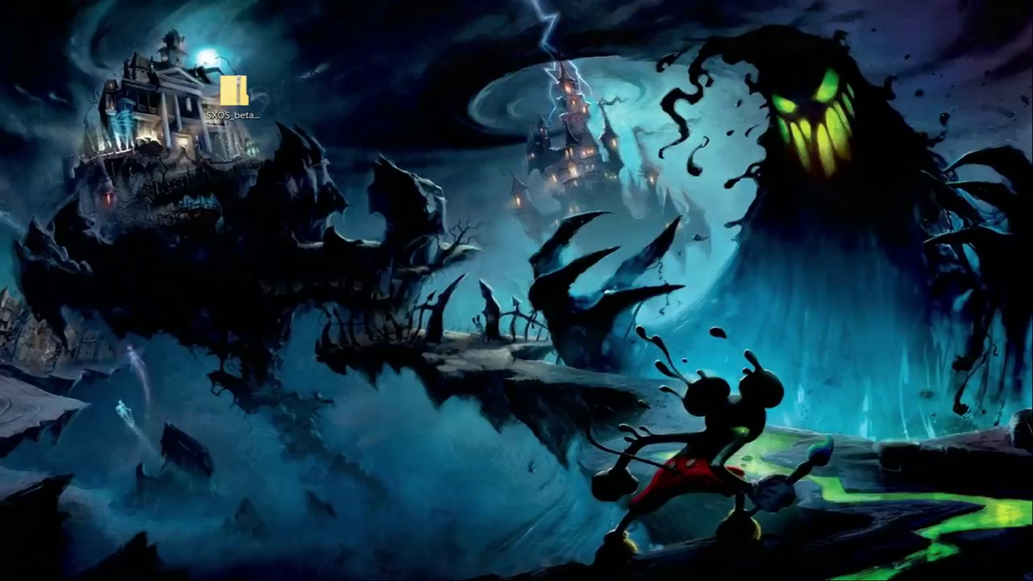
# - Copy boot.dat from SXOS_beta_v2.2.1.zip on the desktop to the root of Manno200gb (D:), replacing the existing file
pyautogui.click(230, 94)
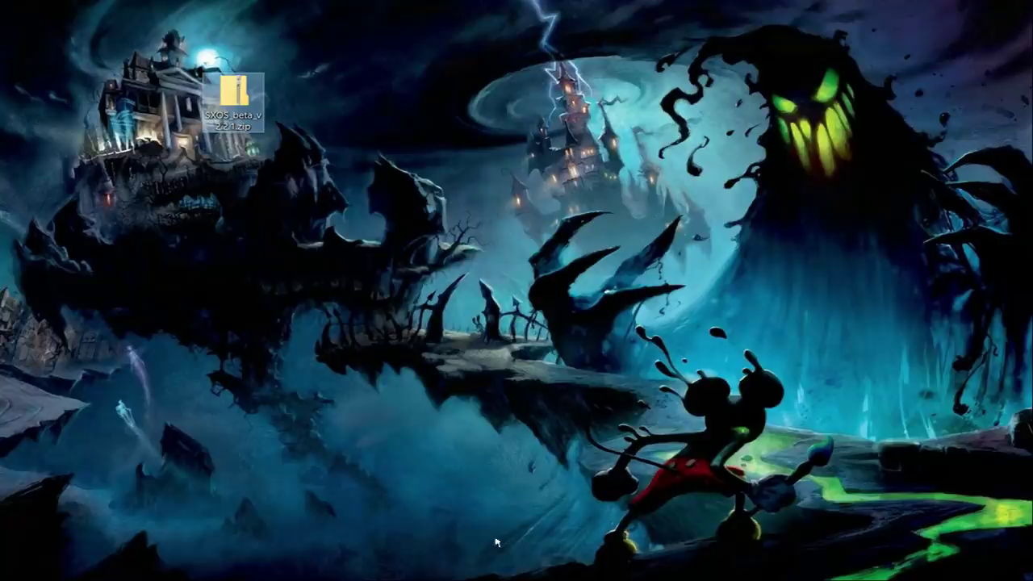
pyautogui.click(519, 578)
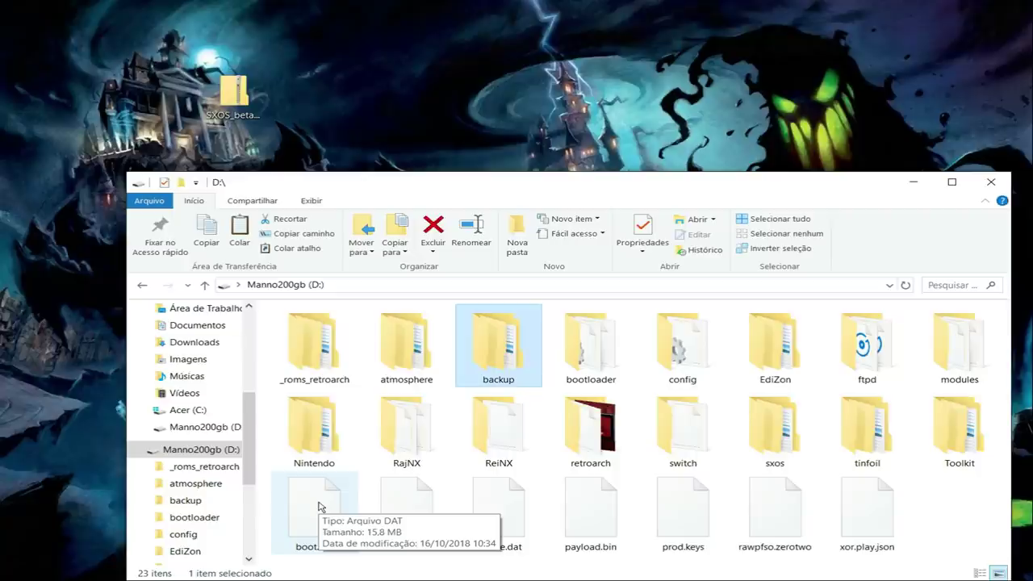
pyautogui.click(235, 100)
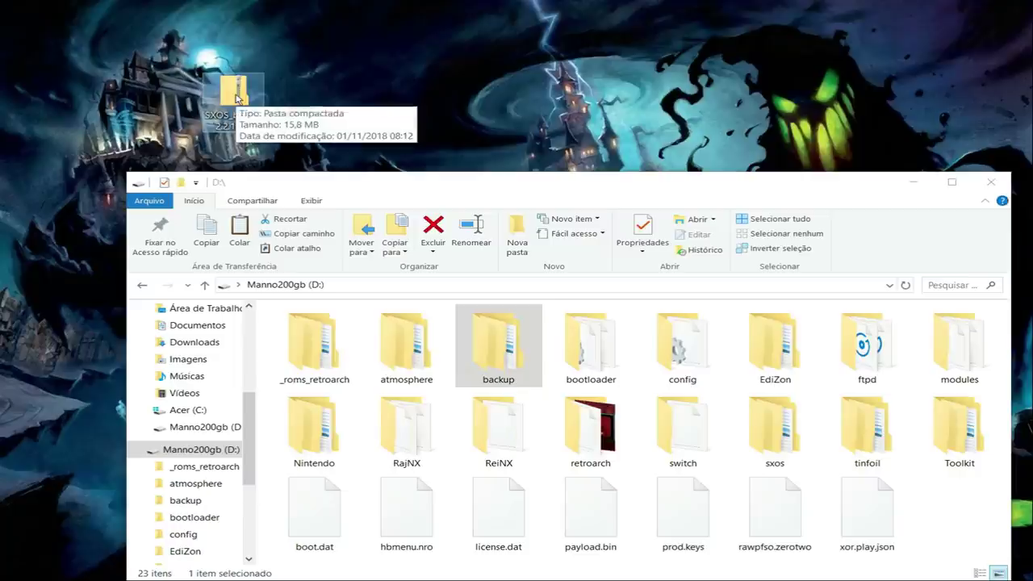
pyautogui.doubleClick(235, 95)
pyautogui.moveTo(500, 179); pyautogui.dragTo(951, 544)
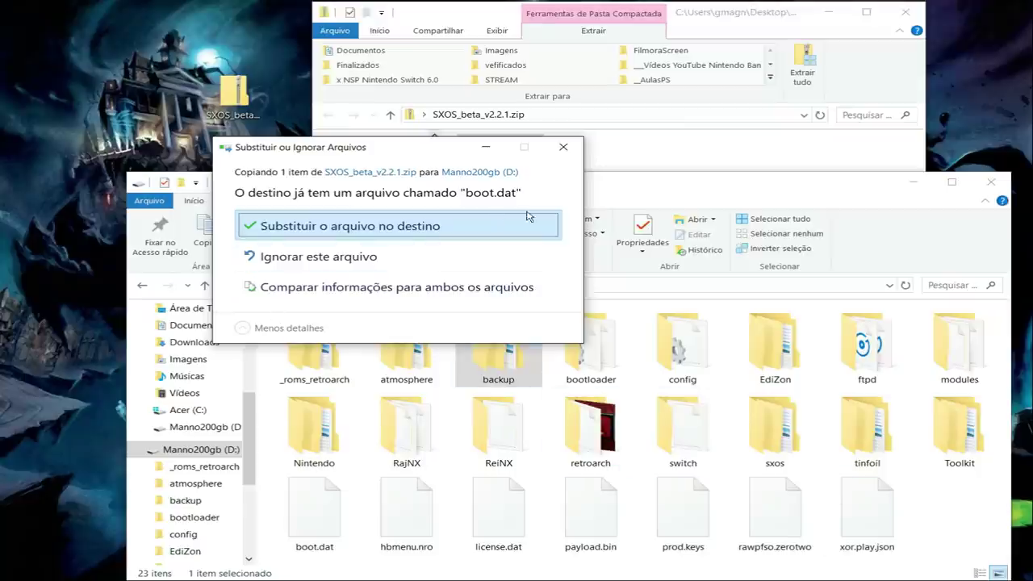
pyautogui.click(336, 226)
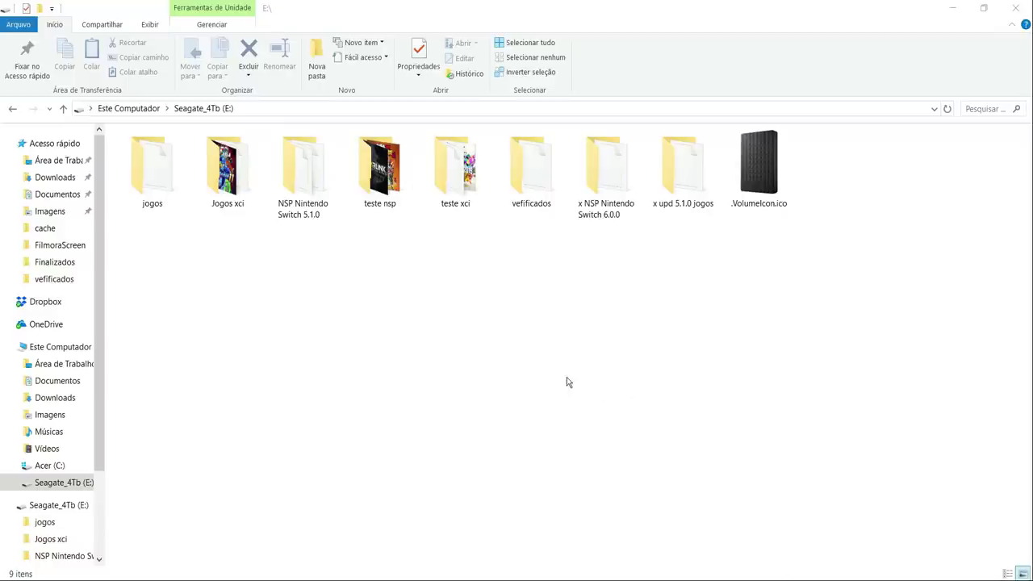
# - Look through the game files in the Jogos xci folder on Seagate_4Tb (E:) and return to the drive root
pyautogui.doubleClick(239, 202)
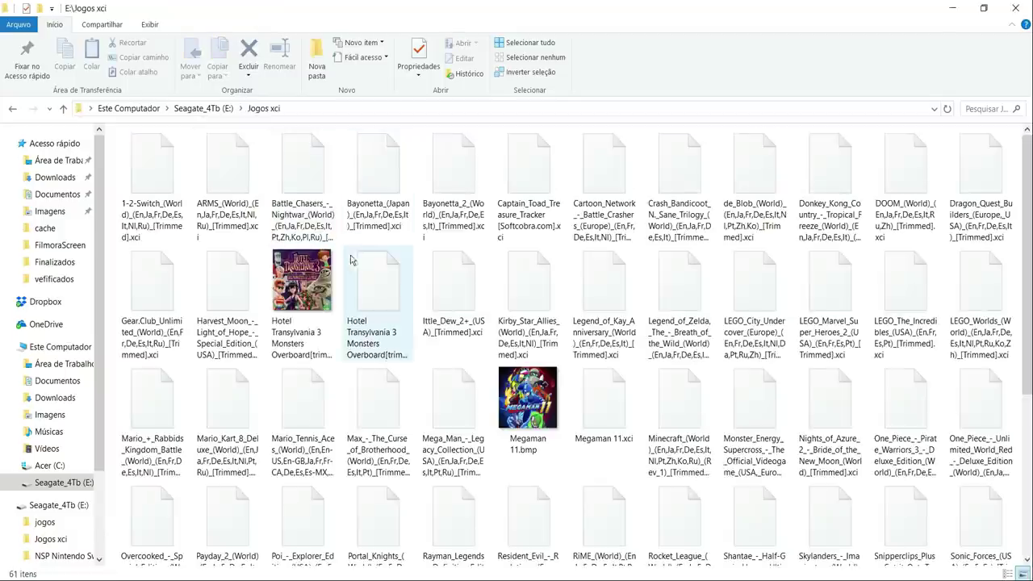
pyautogui.scroll(-3, 351, 259)
pyautogui.scroll(3, 347, 269)
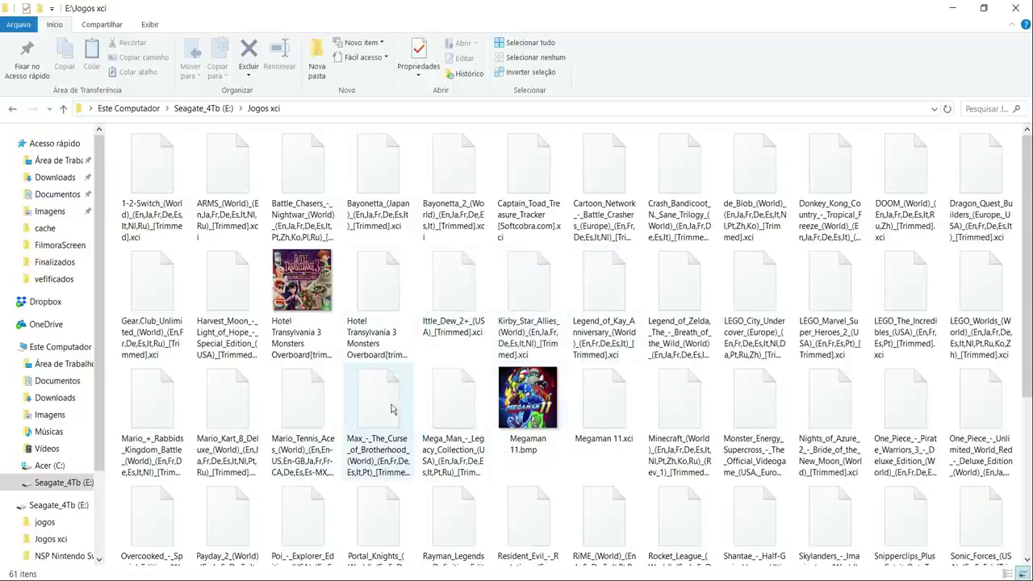
pyautogui.scroll(-3, 485, 439)
pyautogui.scroll(3, 476, 436)
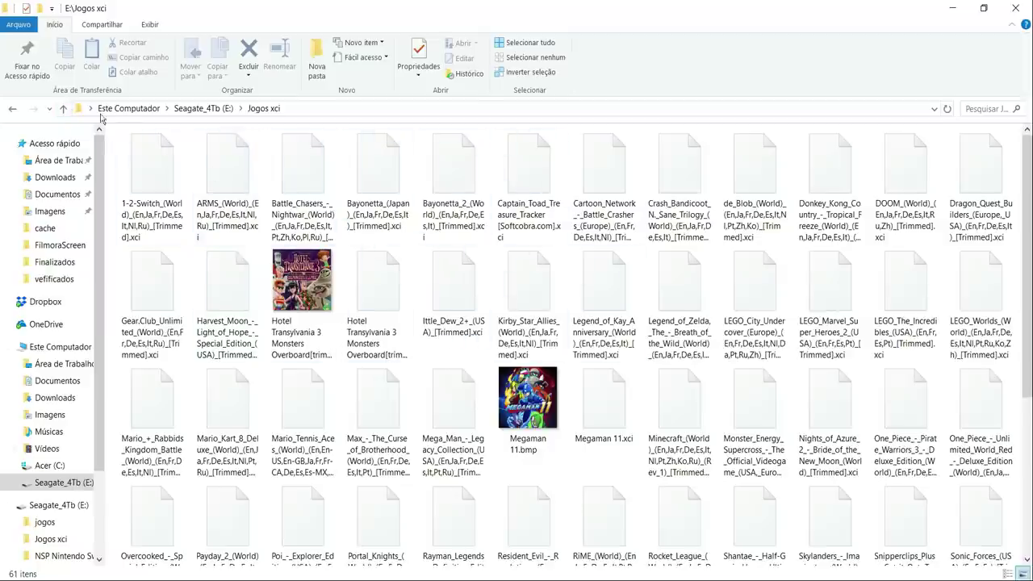
pyautogui.click(62, 109)
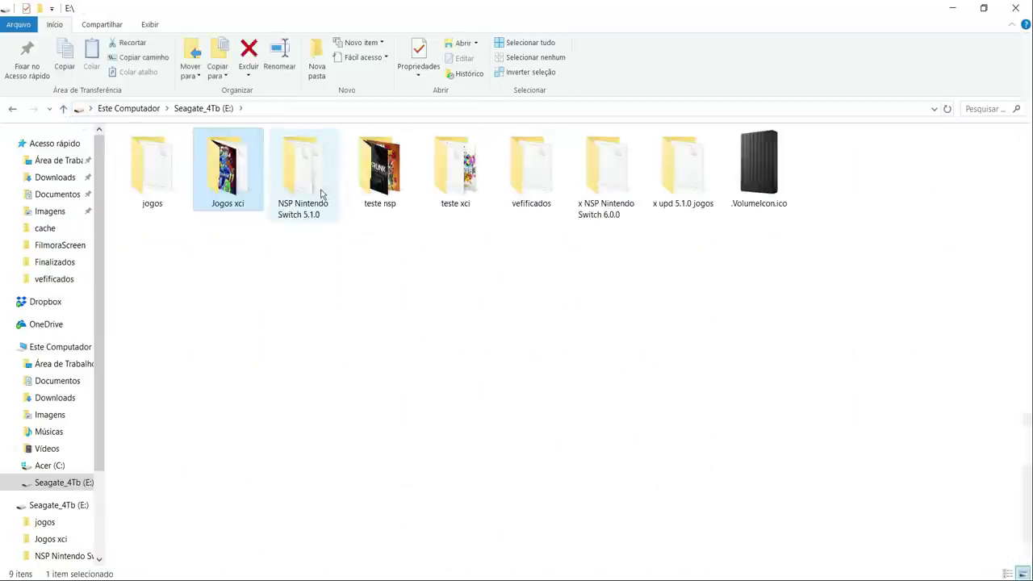
# - Look through the files in the NSP Nintendo Switch 5.1.0 folder and return to the drive root
pyautogui.doubleClick(318, 191)
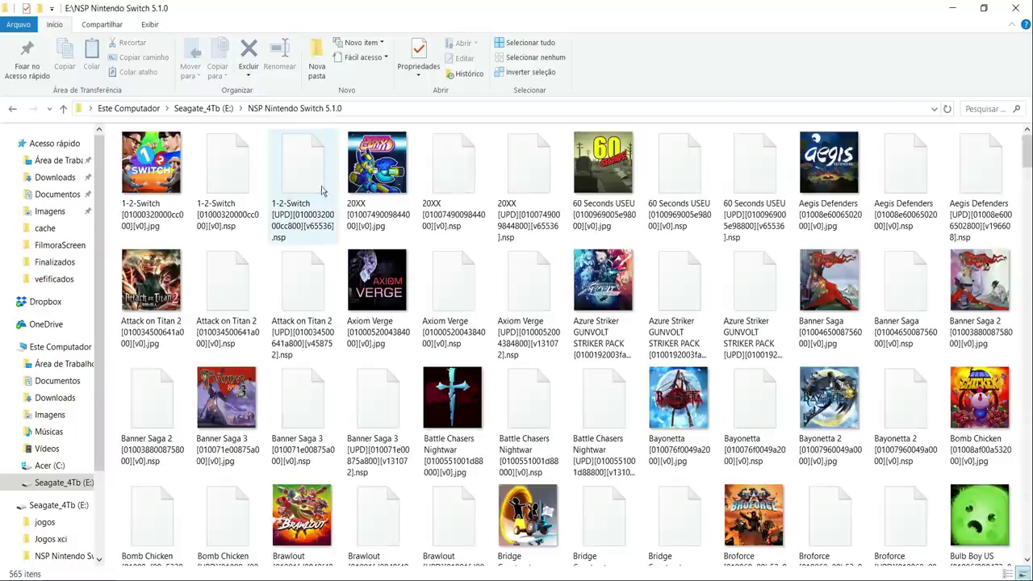
pyautogui.scroll(-20, 355, 209)
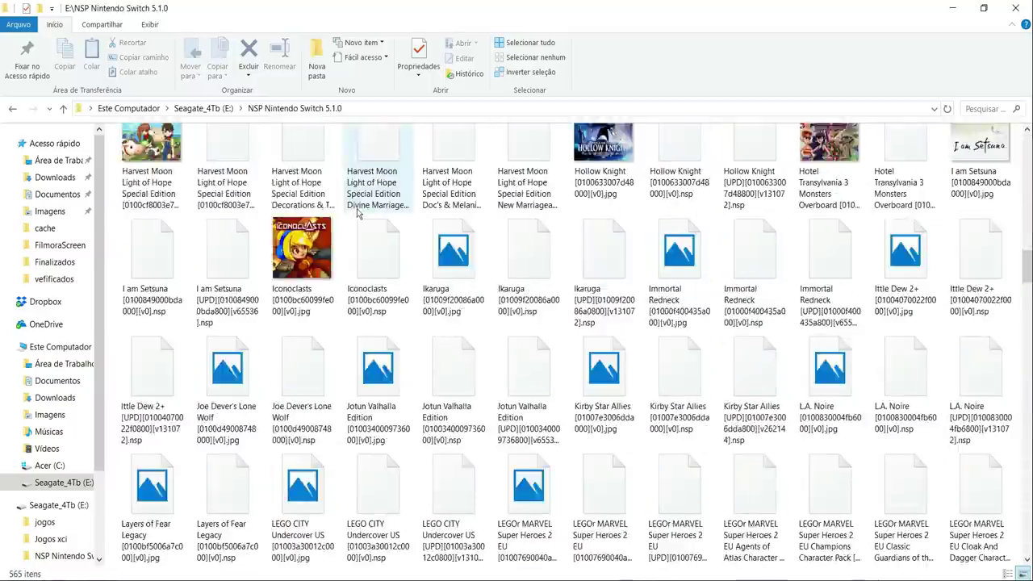
pyautogui.scroll(-15, 632, 368)
pyautogui.moveTo(1027, 356); pyautogui.dragTo(1026, 150)
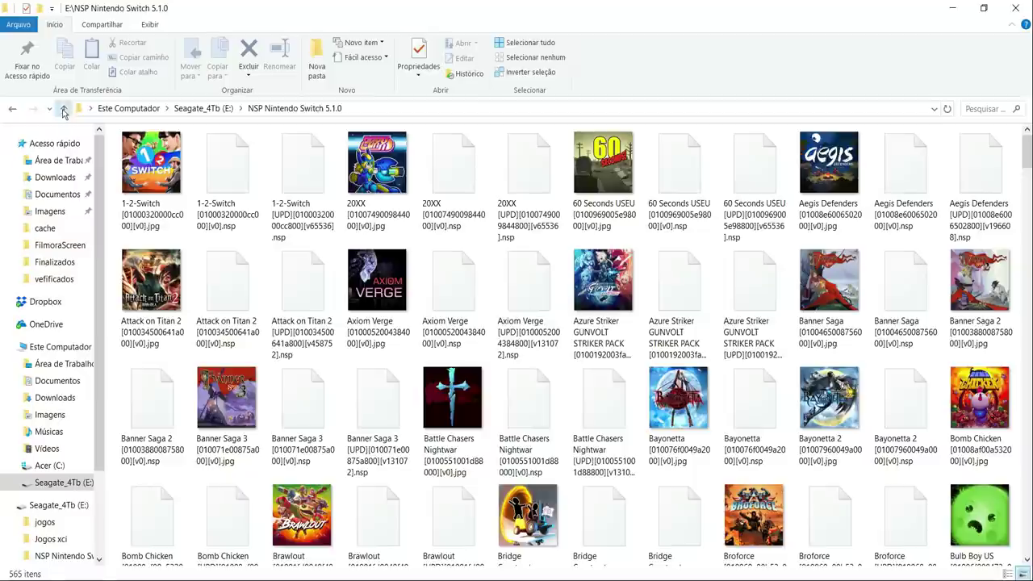
pyautogui.click(64, 110)
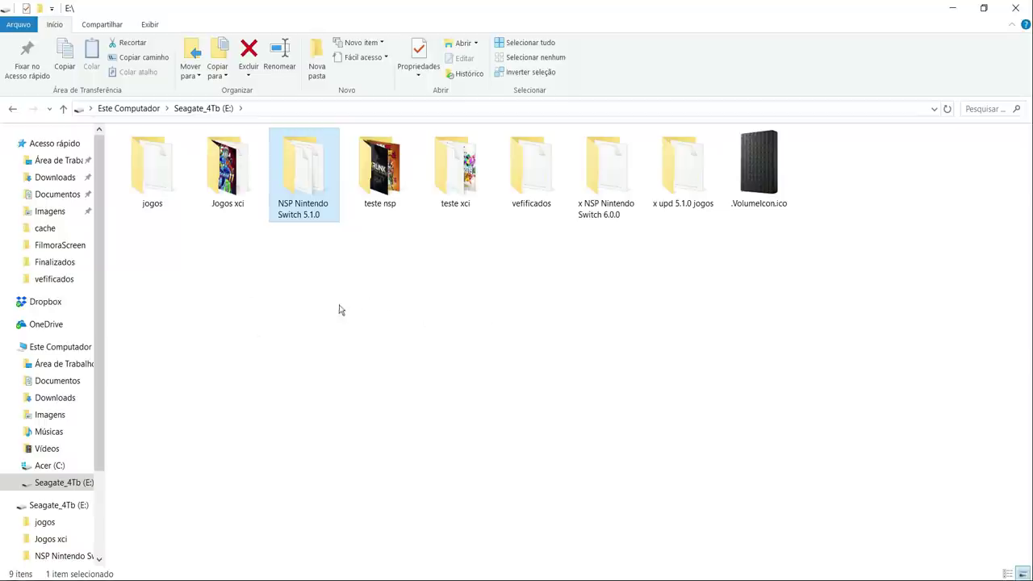
# - Create a folder named sxos in the root of Seagate_4Tb (E:)
pyautogui.click(273, 295)
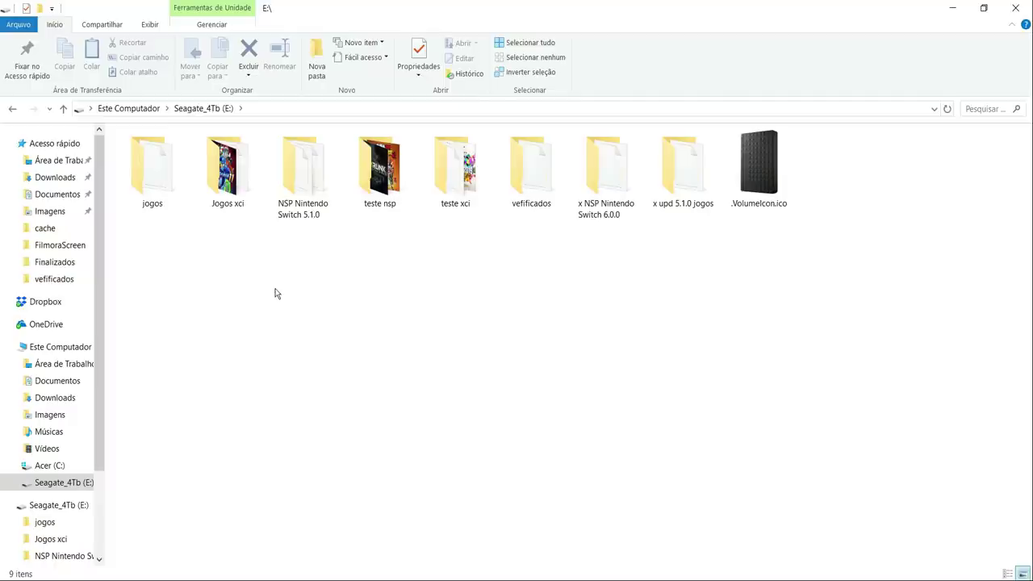
pyautogui.rightClick(274, 293)
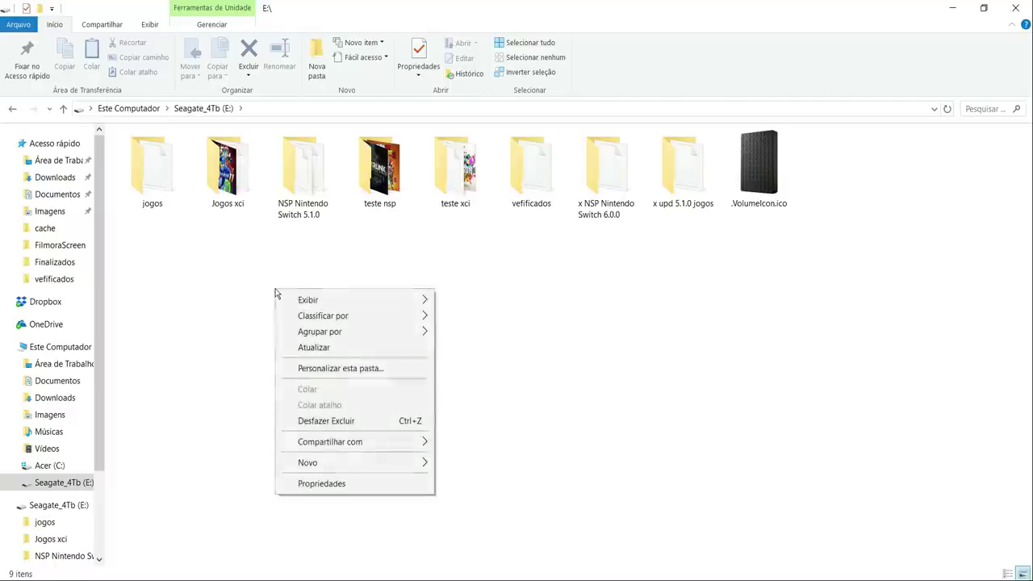
pyautogui.moveTo(382, 465)
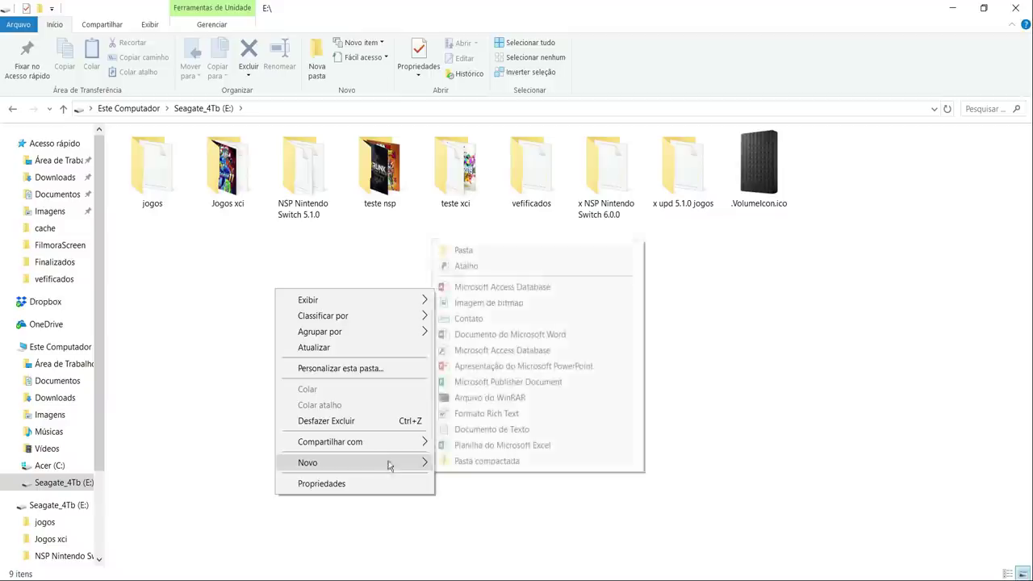
pyautogui.click(492, 252)
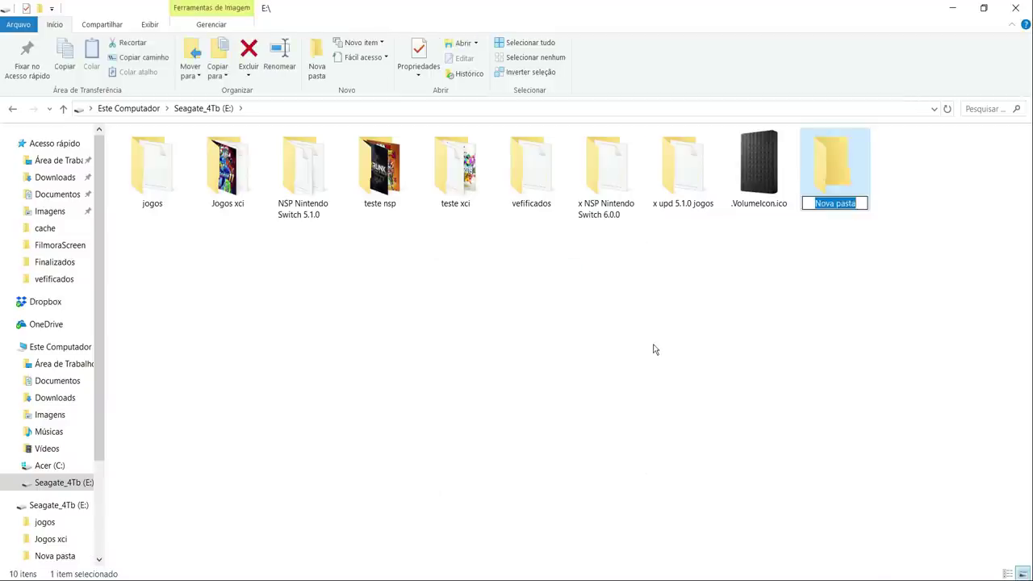
pyautogui.write('sxos')
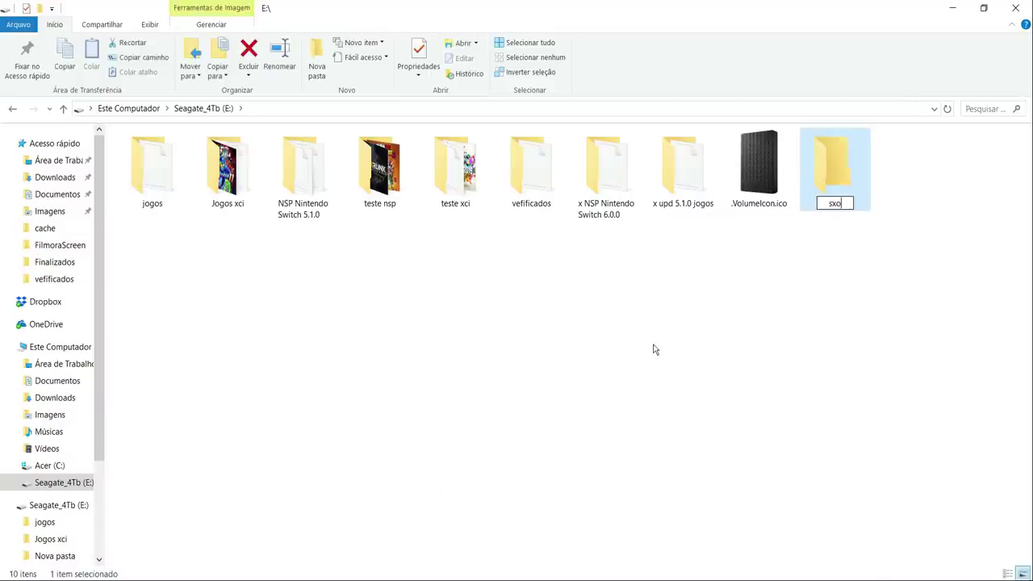
pyautogui.click(705, 382)
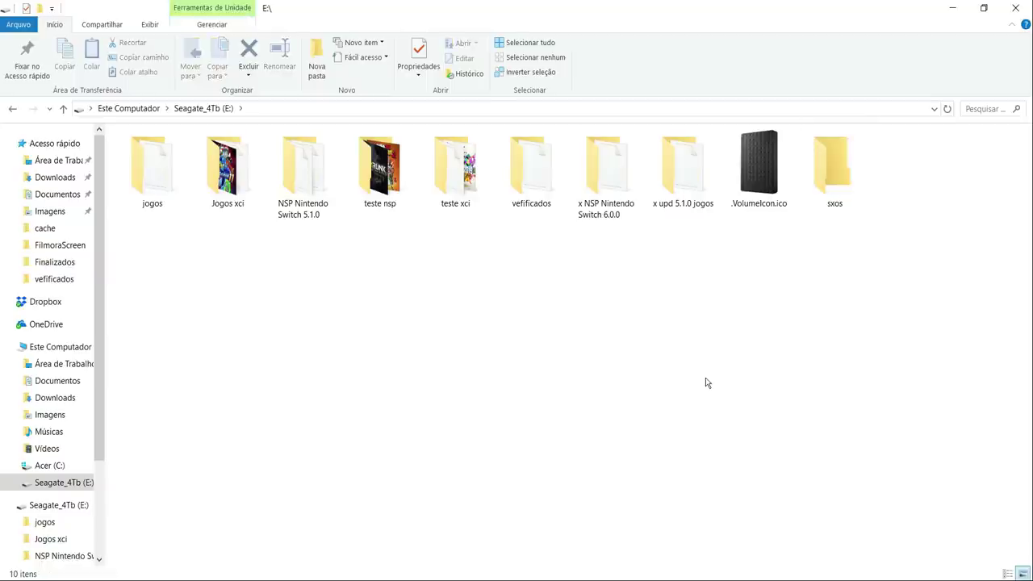
# - Create a folder named nsp inside the sxos folder
pyautogui.doubleClick(840, 183)
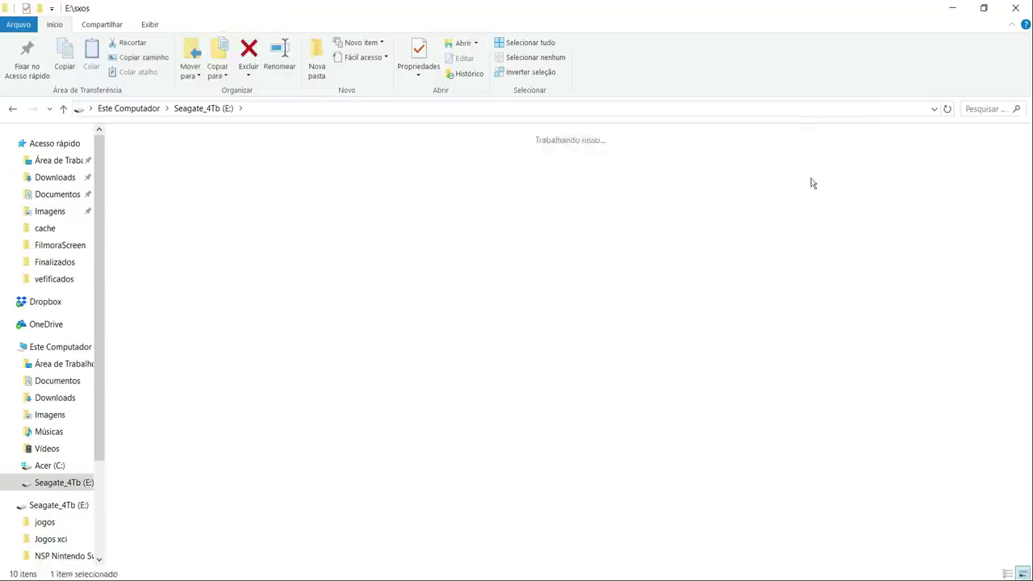
pyautogui.rightClick(279, 230)
pyautogui.moveTo(384, 406)
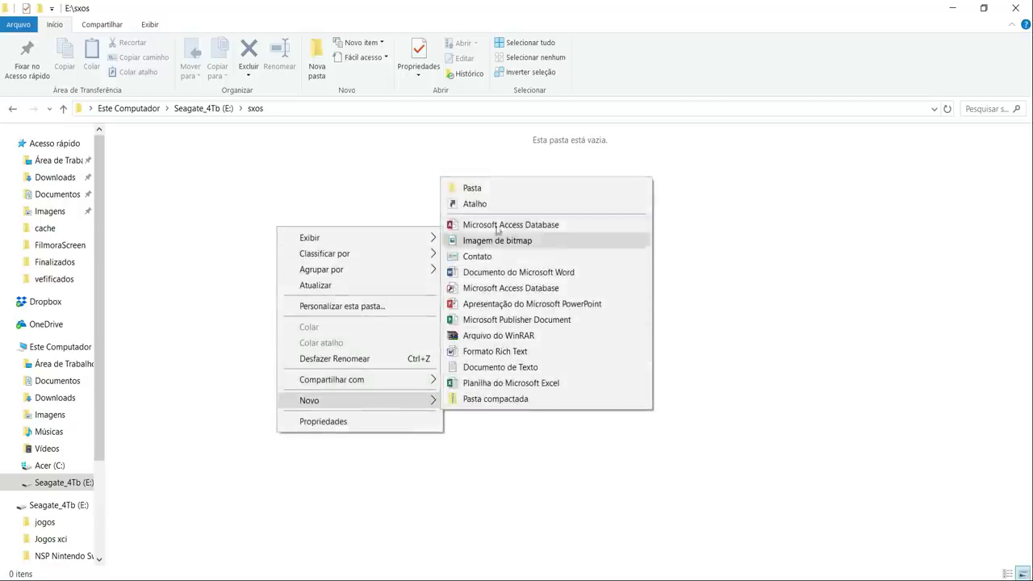
pyautogui.click(493, 186)
pyautogui.write('nsp')
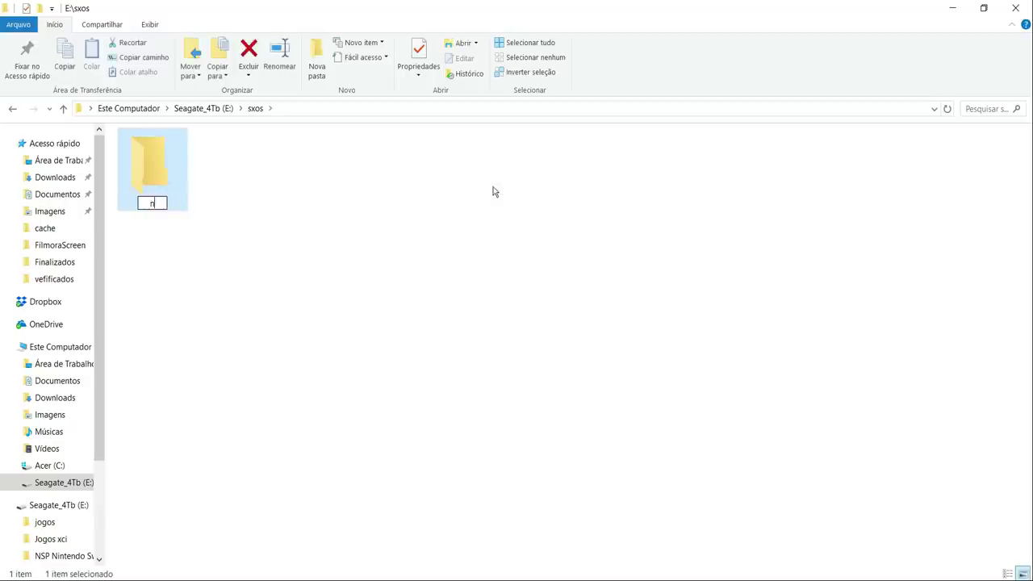
pyautogui.click(327, 202)
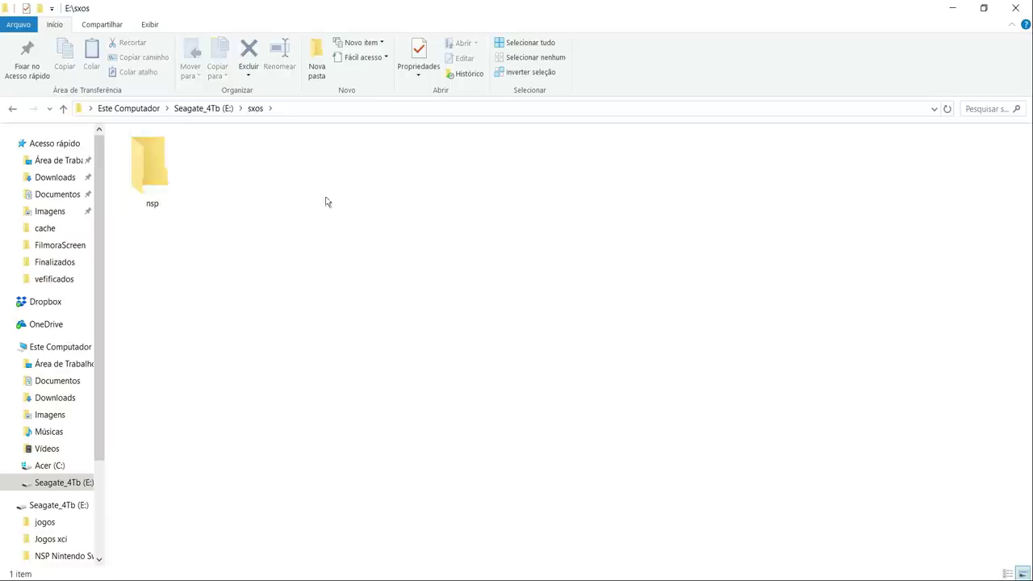
# - Create a second folder named xci inside sxos, beside the nsp folder
pyautogui.rightClick(204, 243)
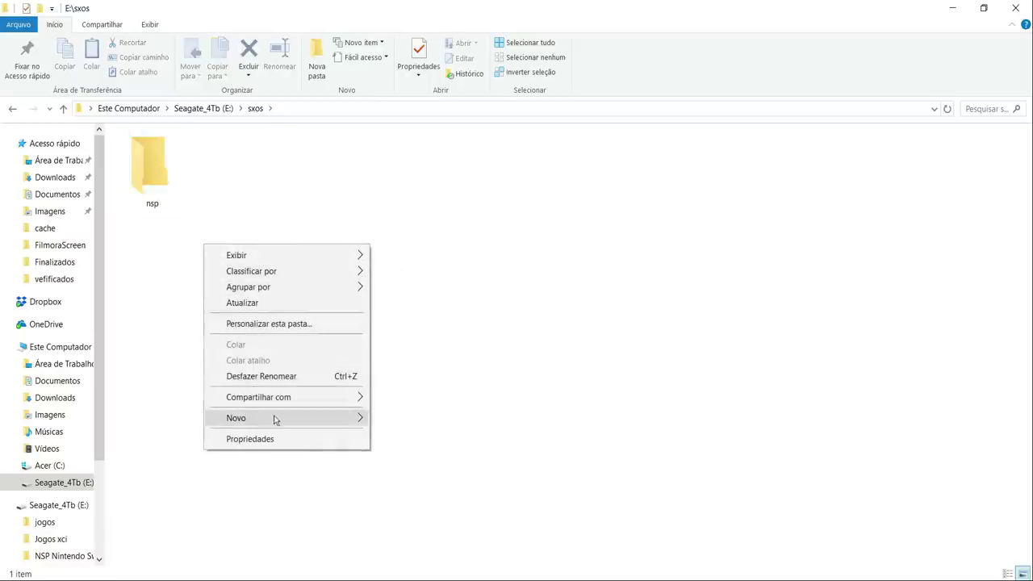
pyautogui.moveTo(272, 418)
pyautogui.click(430, 209)
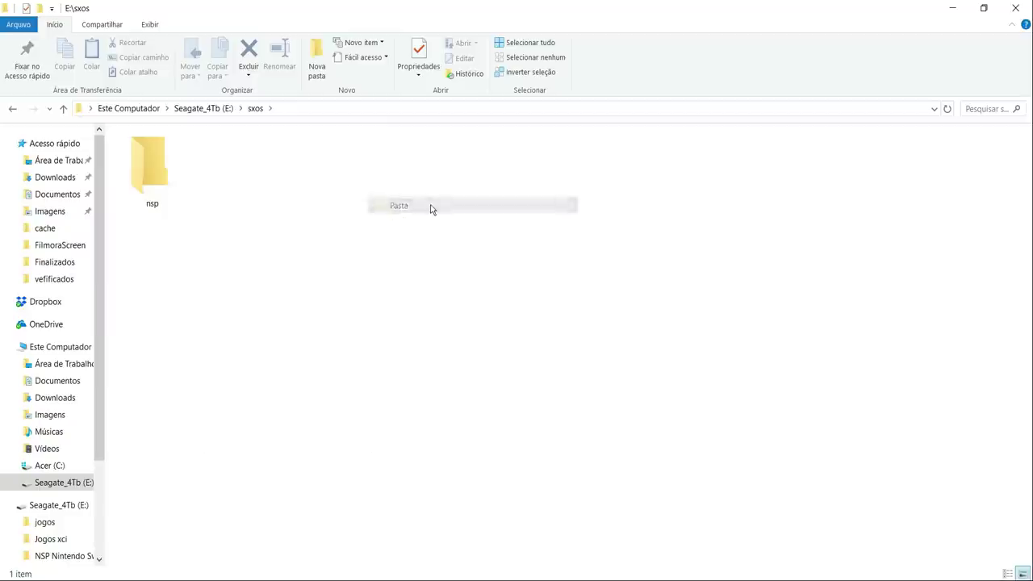
pyautogui.write('xci')
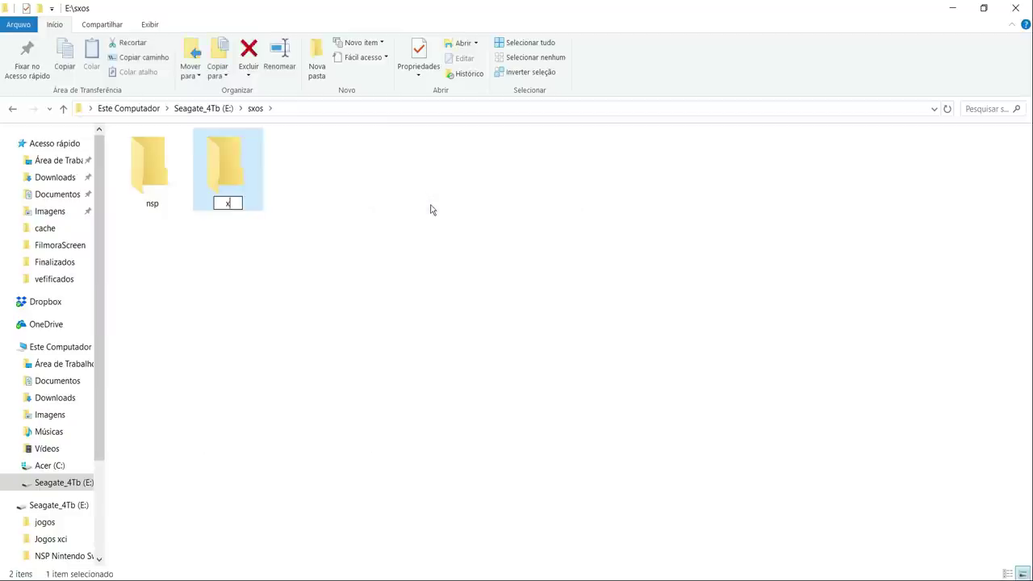
pyautogui.click(263, 214)
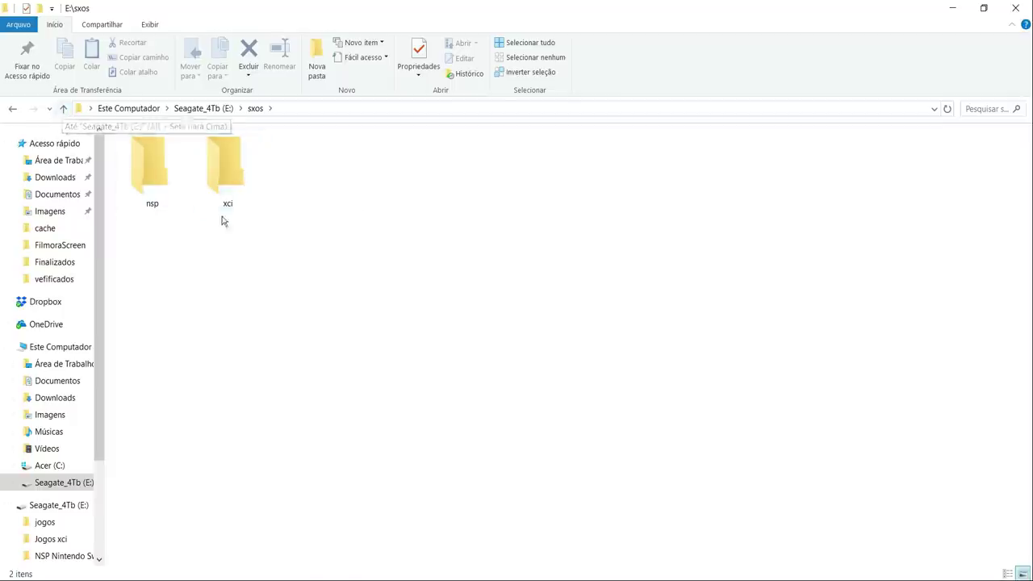
# - Open the teste xci folder in the drive root and display its files as large icons
pyautogui.click(63, 108)
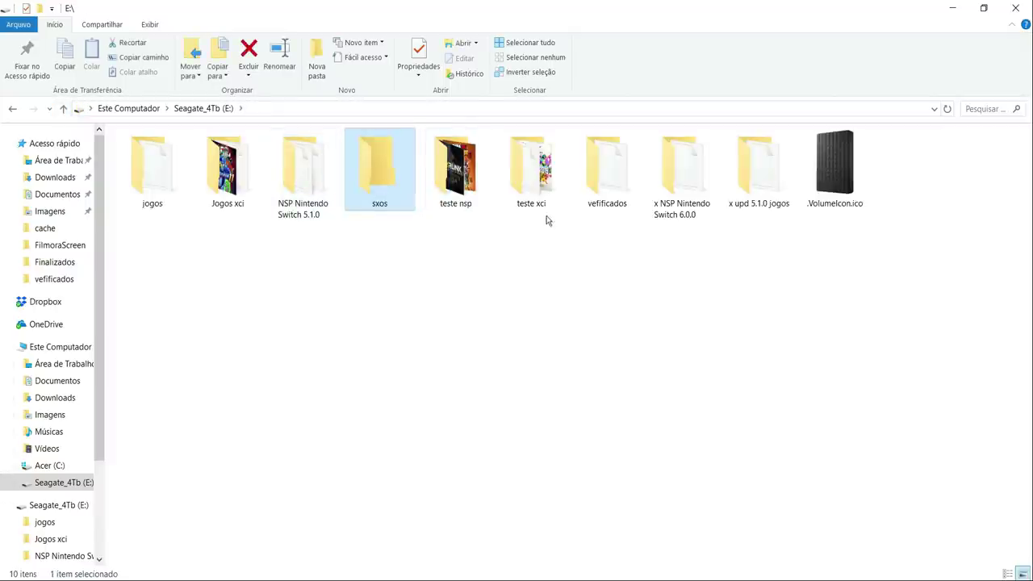
pyautogui.doubleClick(523, 172)
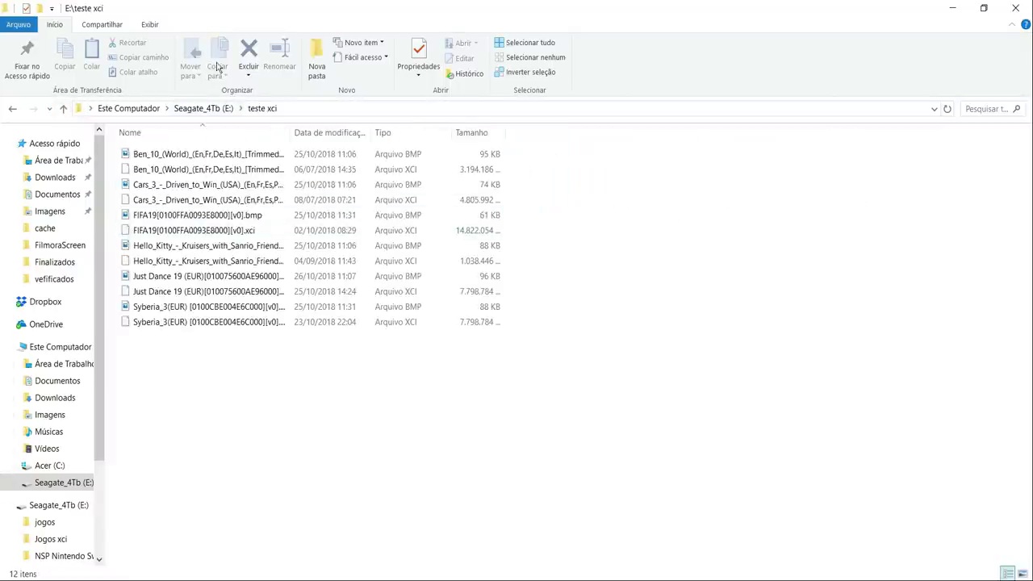
pyautogui.click(159, 27)
pyautogui.click(259, 45)
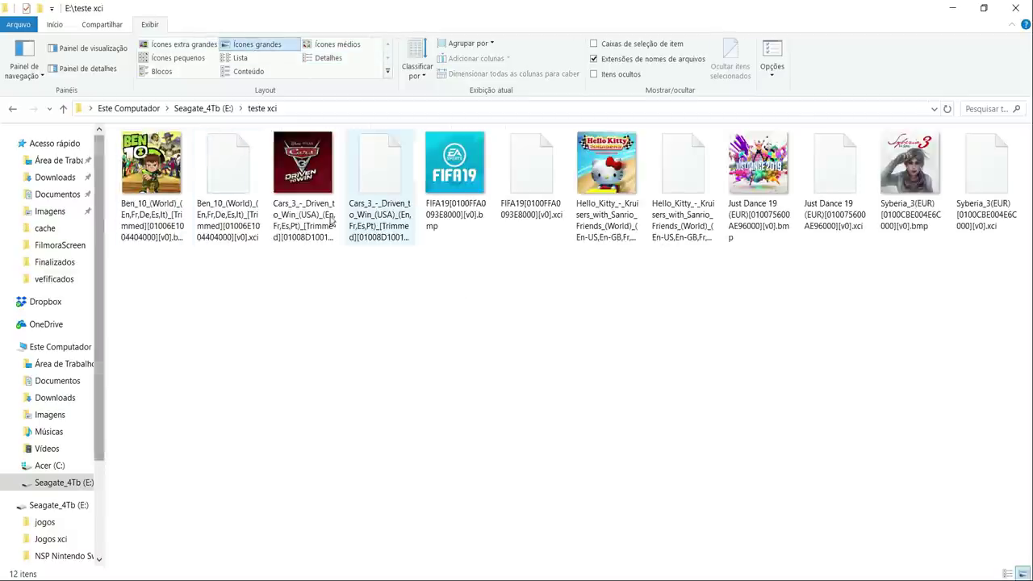
# - Move all the files from teste xci into the xci folder inside sxos, and return to the drive root
pyautogui.moveTo(179, 287); pyautogui.dragTo(1009, 144)
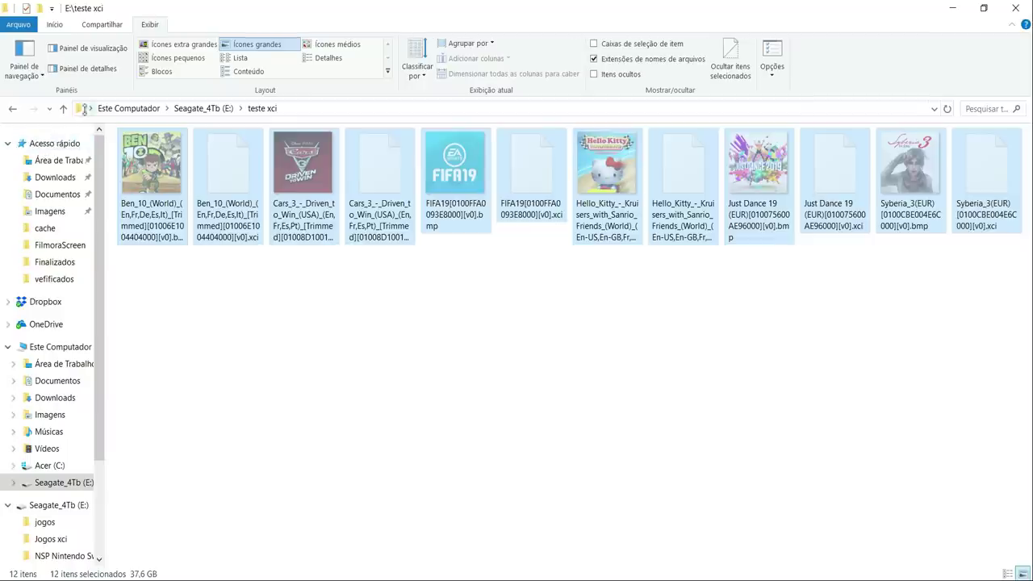
pyautogui.click(64, 109)
pyautogui.doubleClick(377, 166)
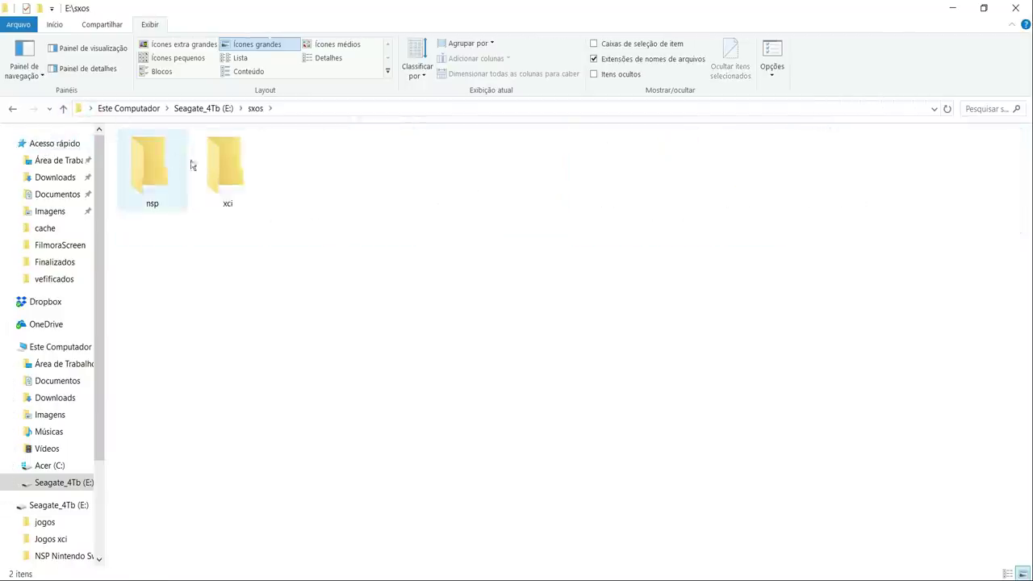
pyautogui.click(223, 168)
pyautogui.doubleClick(224, 167)
pyautogui.rightClick(212, 213)
pyautogui.click(279, 312)
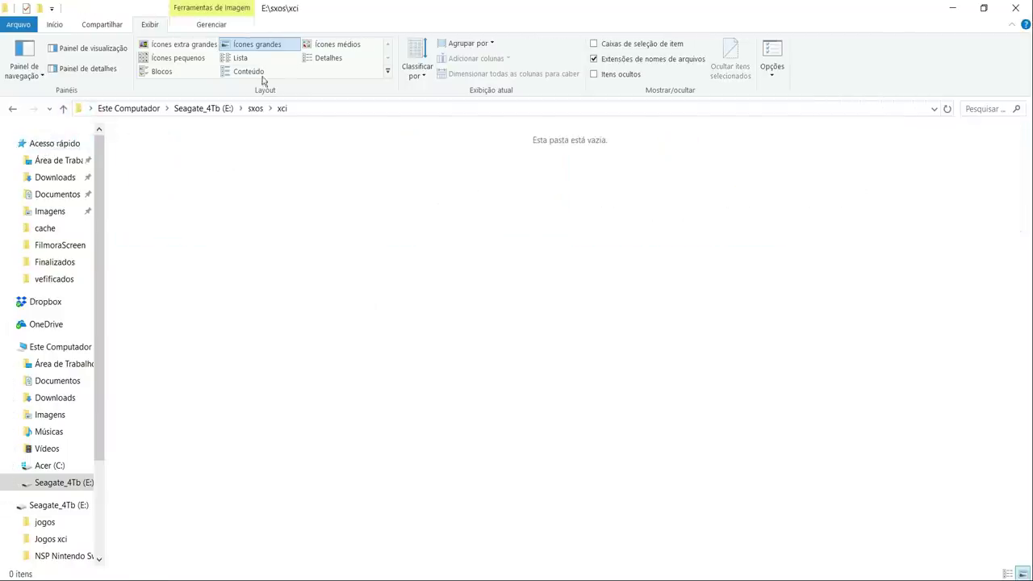
pyautogui.click(65, 109)
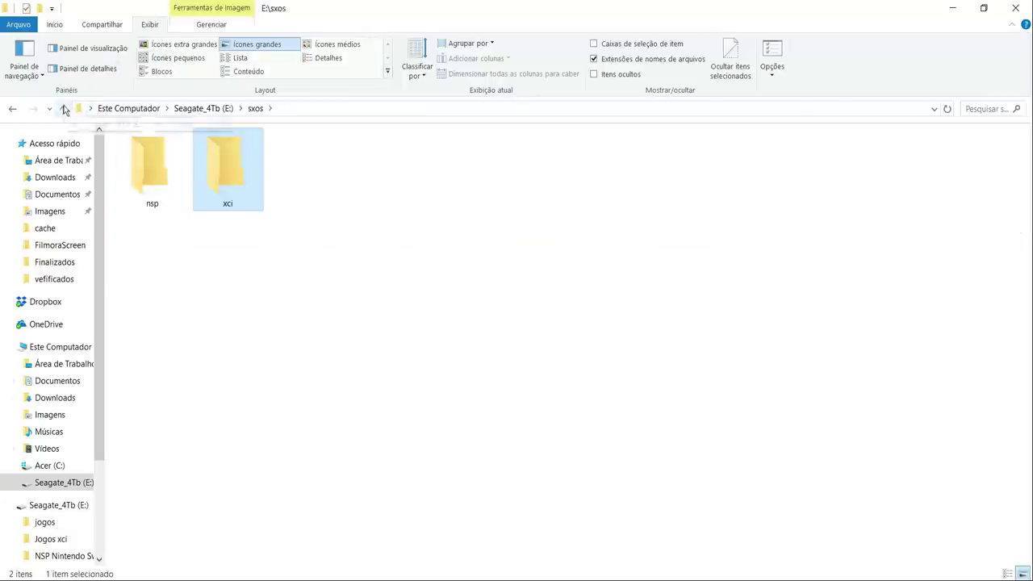
pyautogui.click(64, 109)
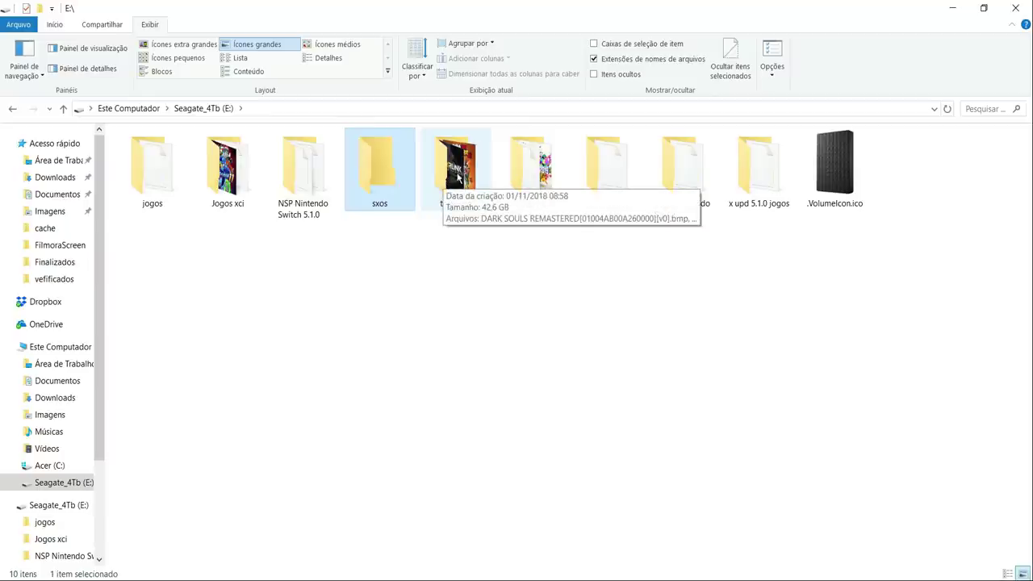
# - Open the teste nsp folder in the drive root and display its files as large icons
pyautogui.click(472, 269)
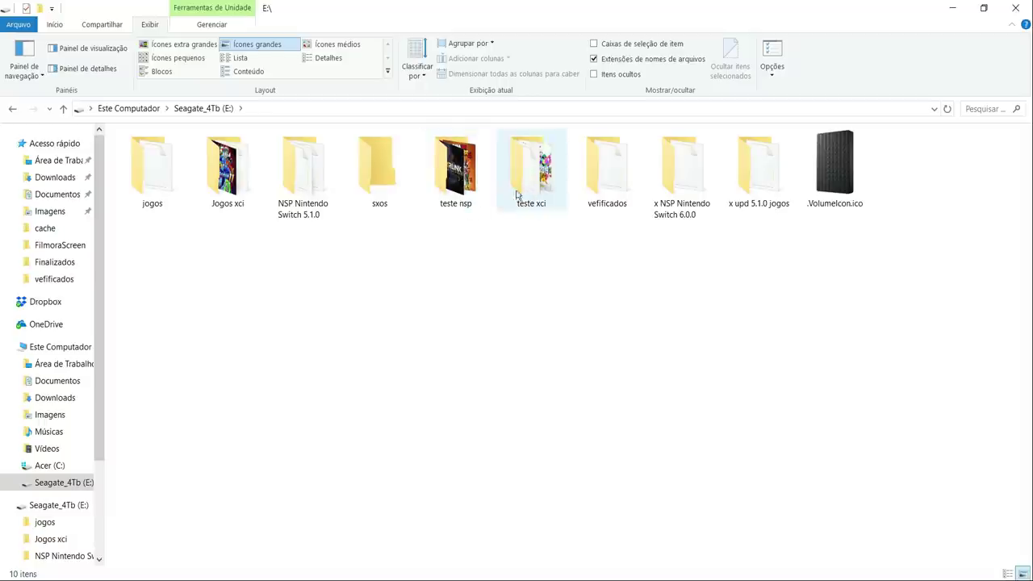
pyautogui.click(476, 196)
pyautogui.doubleClick(476, 196)
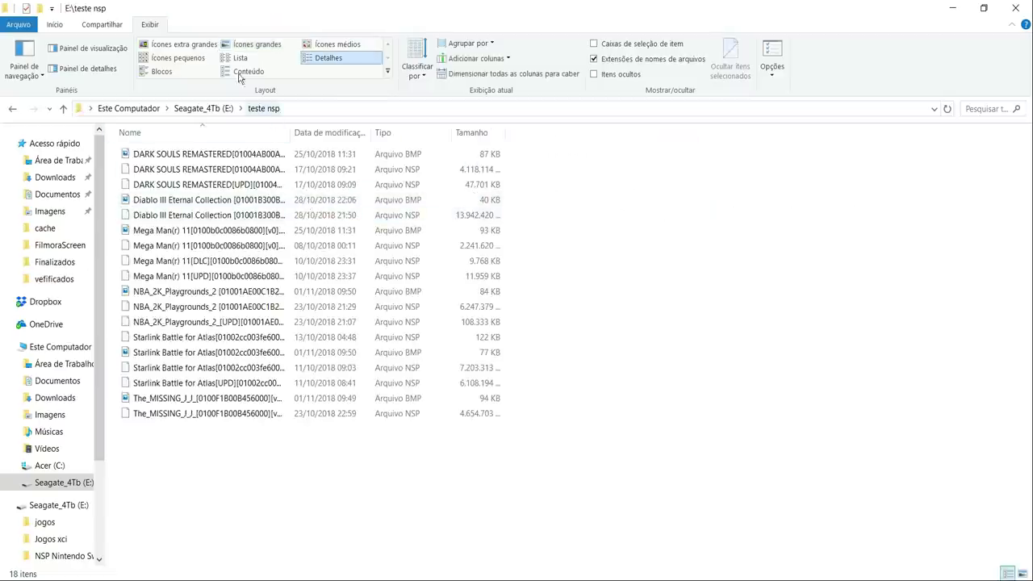
pyautogui.click(267, 57)
pyautogui.click(272, 48)
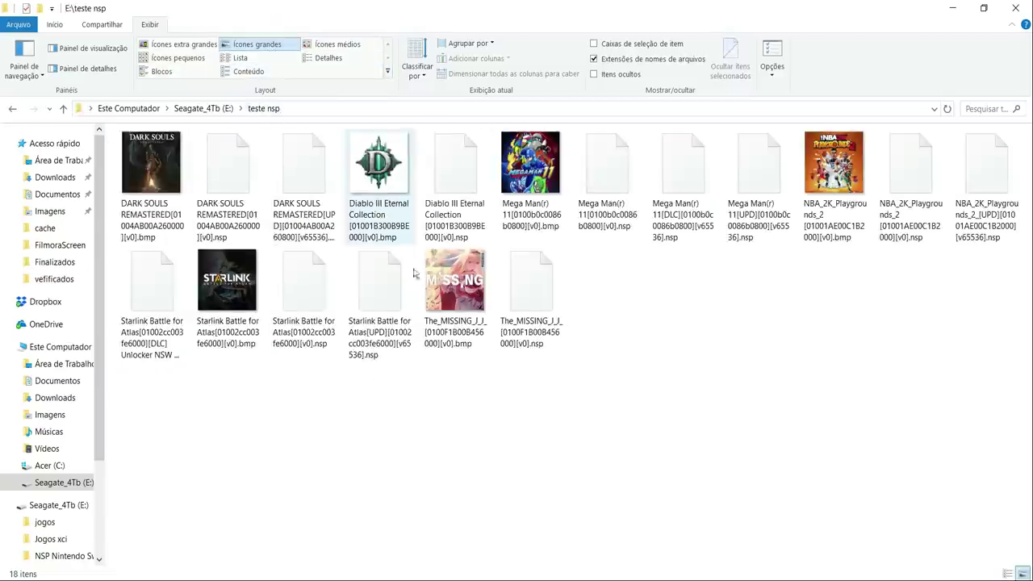
# - Move all the files from teste nsp into the nsp folder inside sxos
pyautogui.hotkey('ctrl', 'a')
pyautogui.click(64, 109)
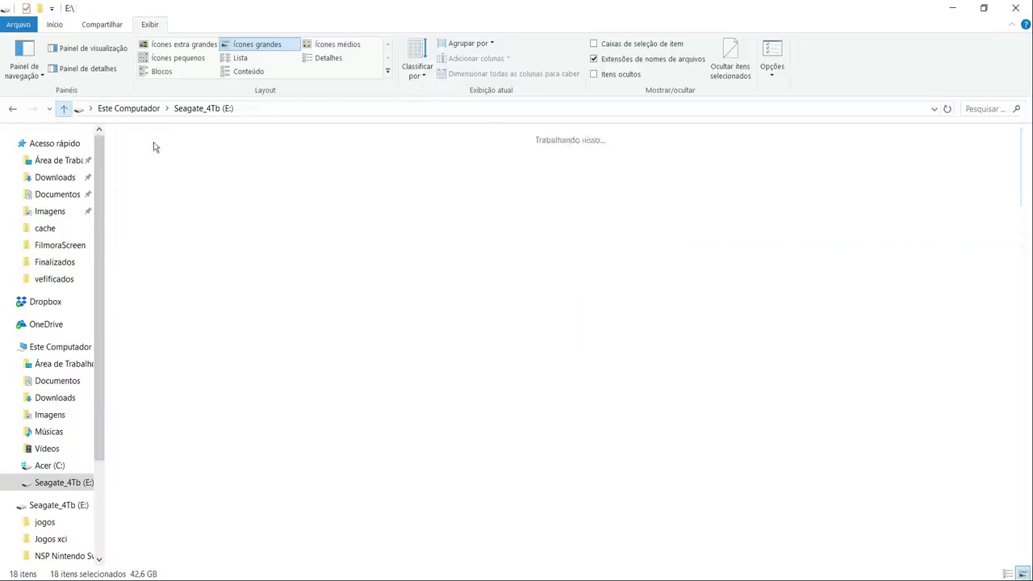
pyautogui.doubleClick(379, 177)
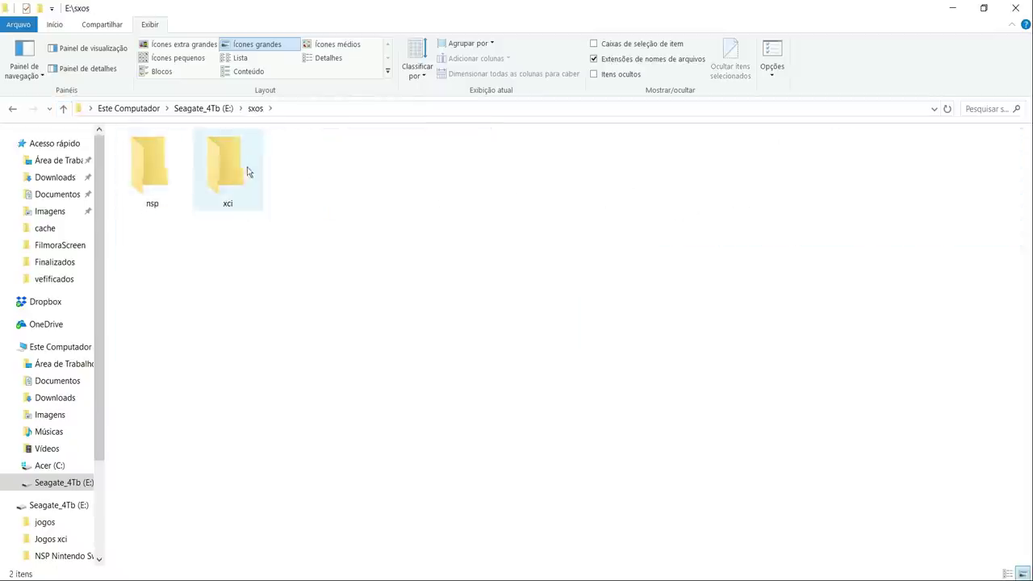
pyautogui.doubleClick(157, 170)
pyautogui.rightClick(184, 181)
pyautogui.click(240, 272)
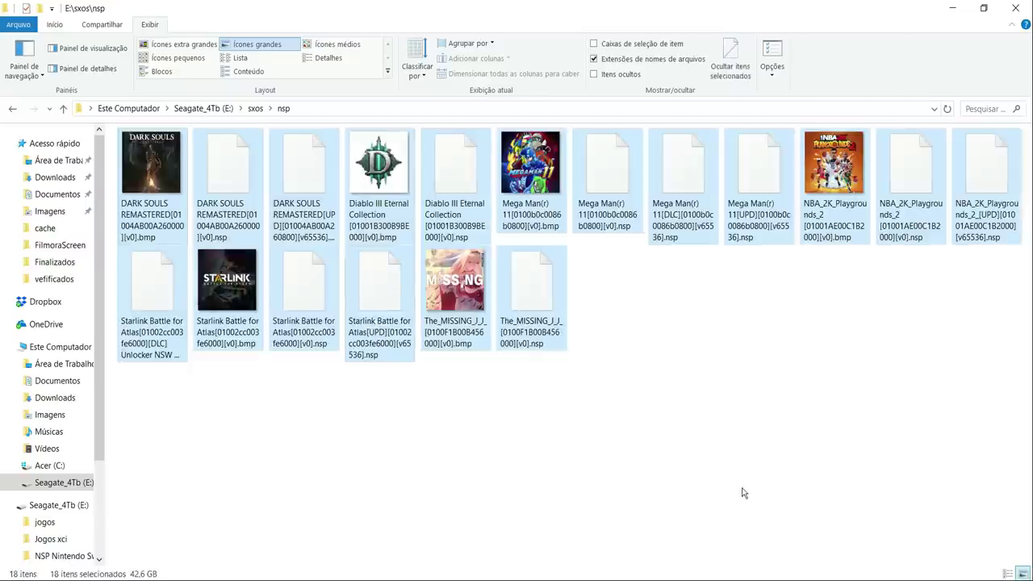
pyautogui.click(744, 493)
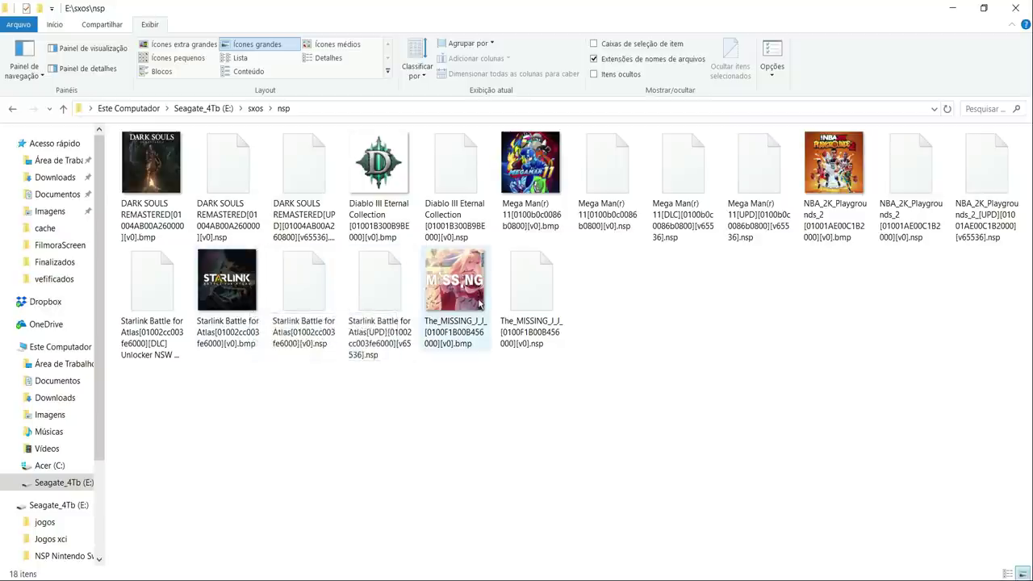
# - Check the contents of the xci folder inside sxos and return to the drive root
pyautogui.click(64, 108)
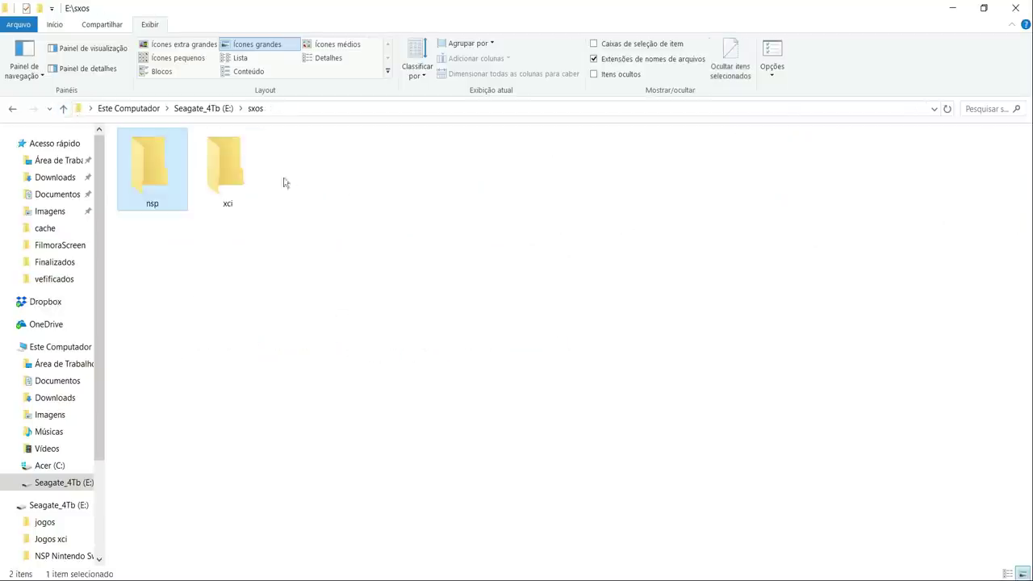
pyautogui.doubleClick(226, 164)
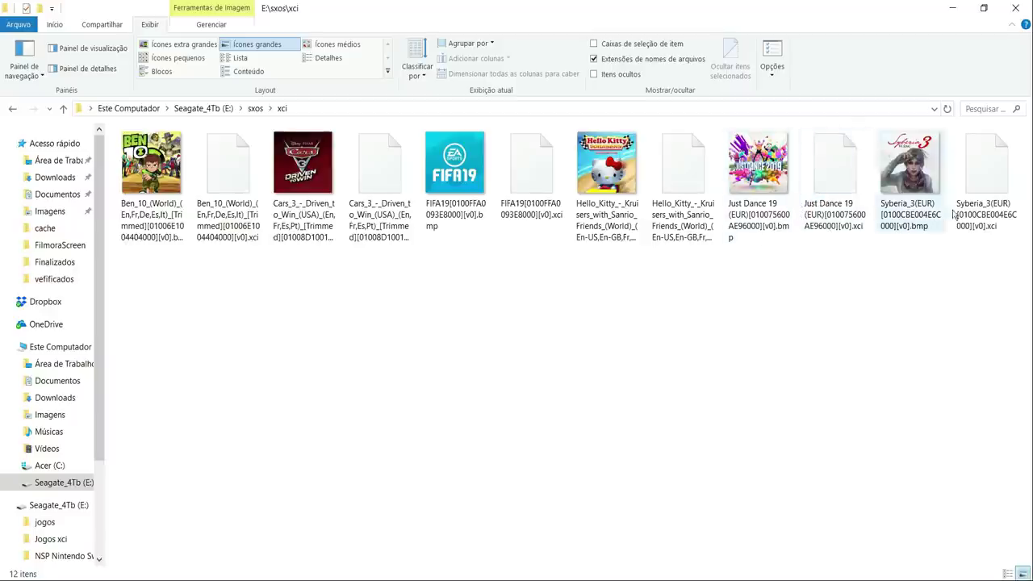
pyautogui.click(63, 108)
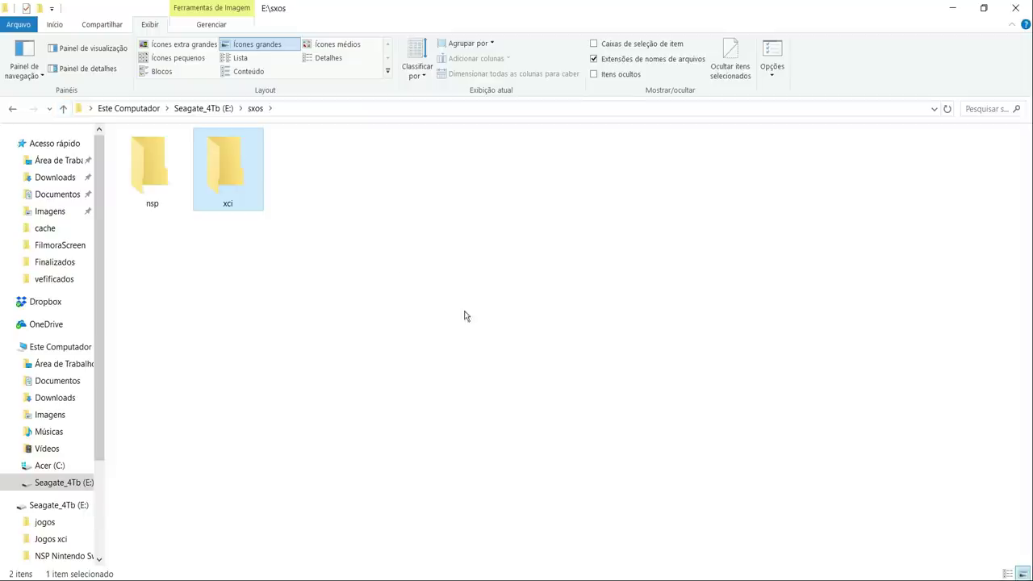
pyautogui.click(63, 108)
pyautogui.click(149, 194)
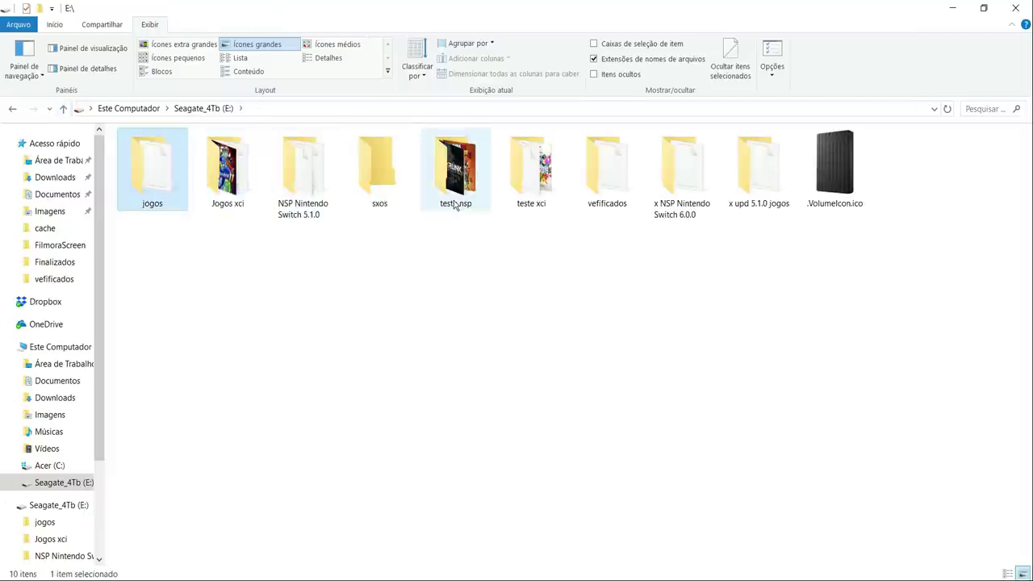
# - Delete the teste nsp and teste xci folders from the drive root
pyautogui.click(455, 205)
pyautogui.click(536, 201)
pyautogui.keyDown('ctrl'); pyautogui.click(461, 202); pyautogui.keyUp('ctrl')
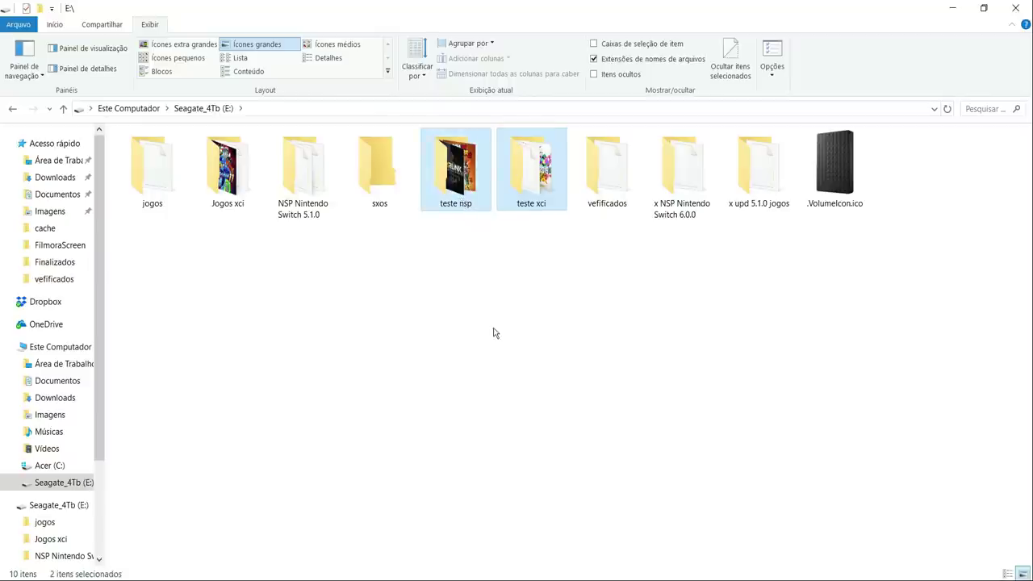
pyautogui.press('Delete')
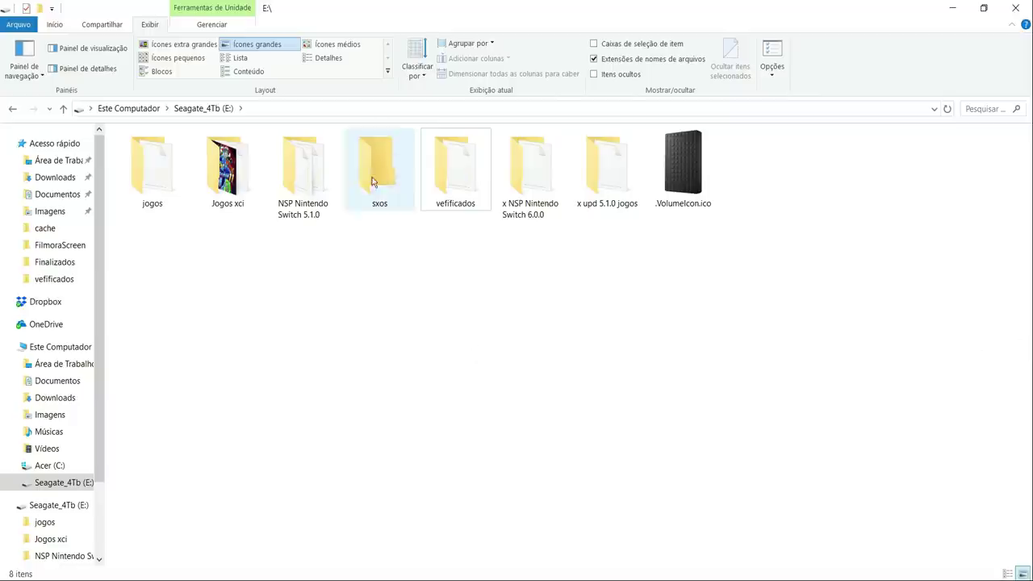
# - Open the sxos folder in the drive root
pyautogui.moveTo(384, 178)
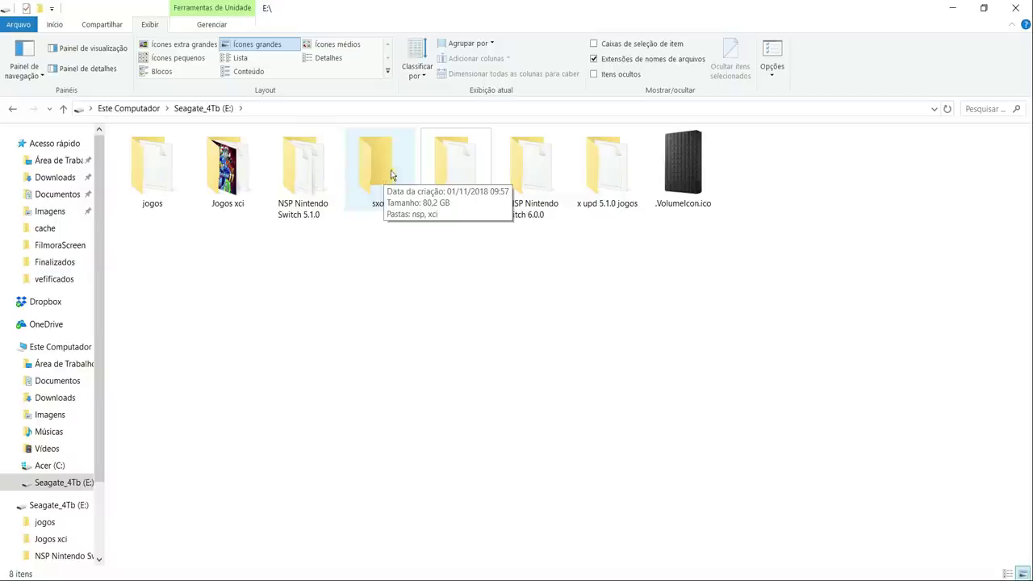
pyautogui.click(381, 185)
pyautogui.doubleClick(381, 185)
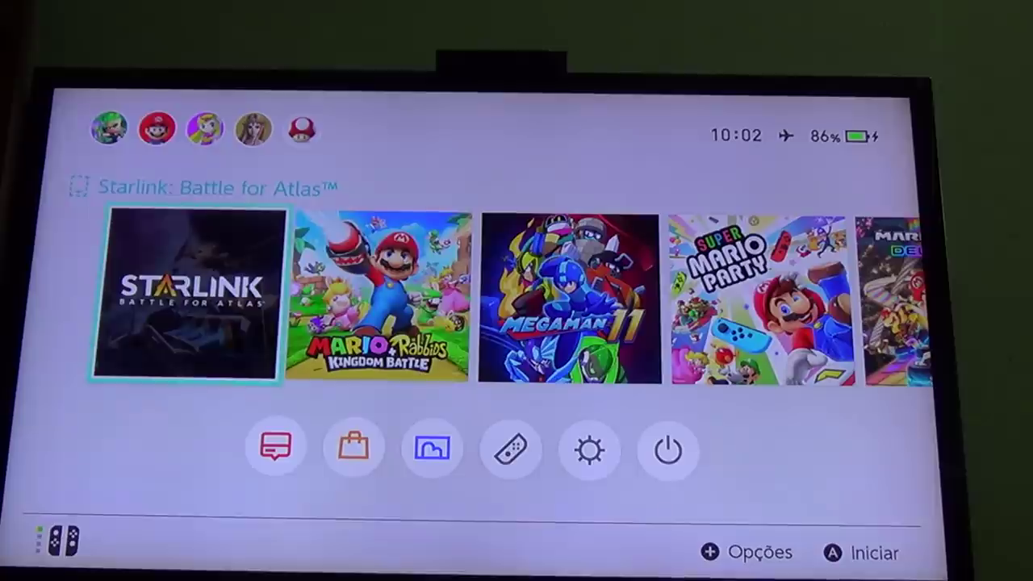
pyautogui.press('Down')
pyautogui.press('Right')
pyautogui.press('Right')
pyautogui.press('Return')
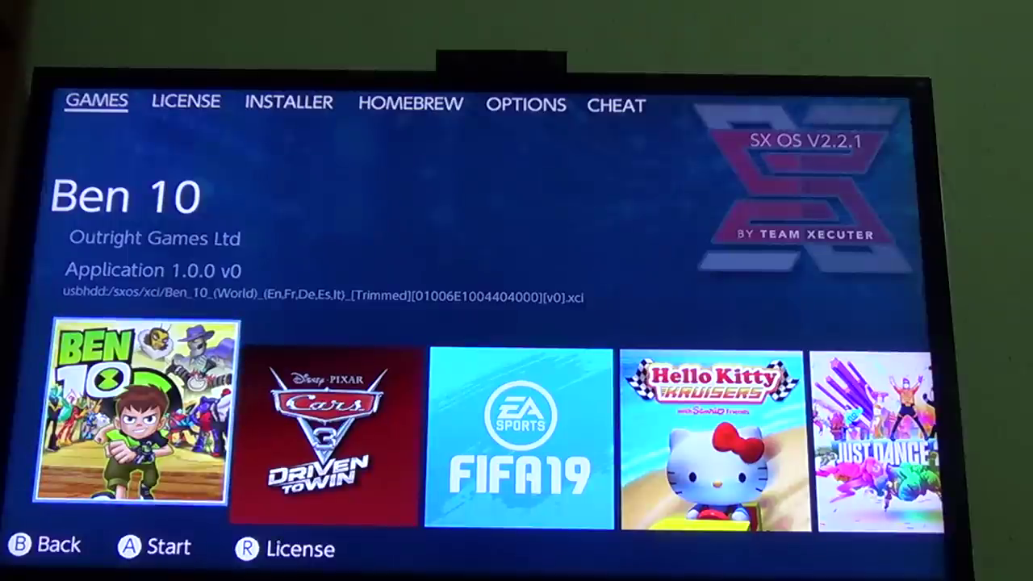
pyautogui.press('Right')
pyautogui.press('Right')
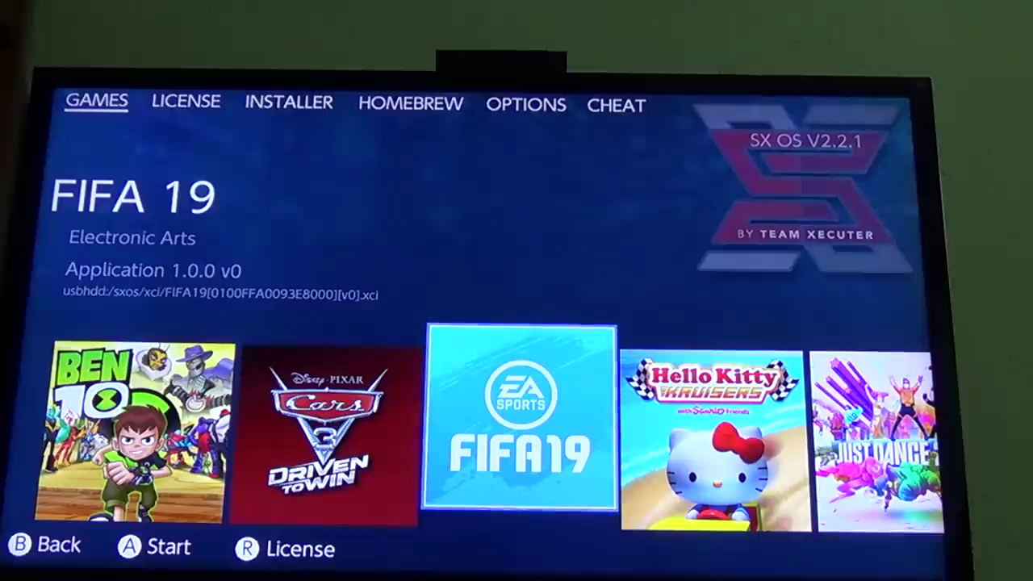
pyautogui.press('Right')
pyautogui.press('Right')
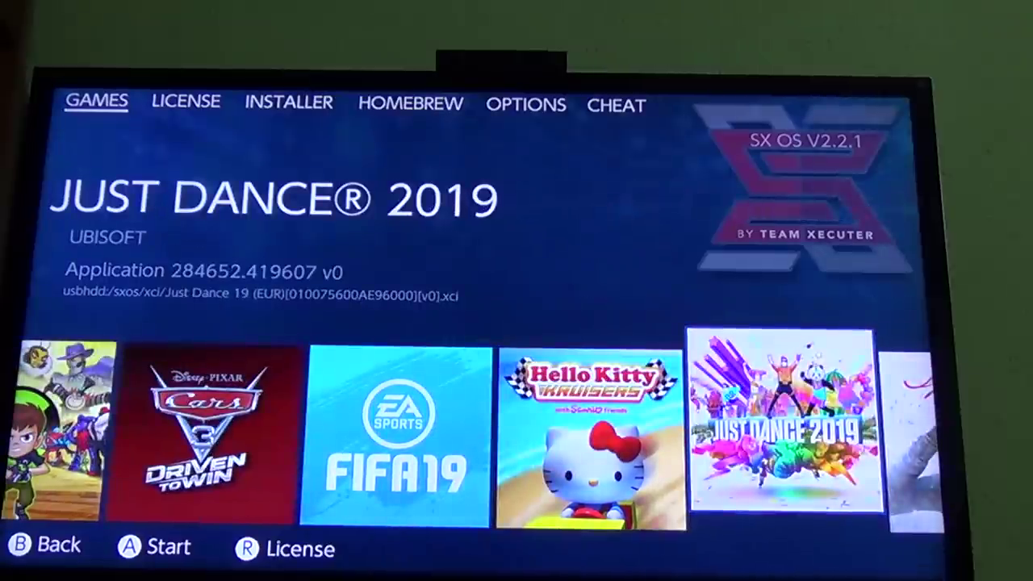
pyautogui.press('Right')
pyautogui.press('Right')
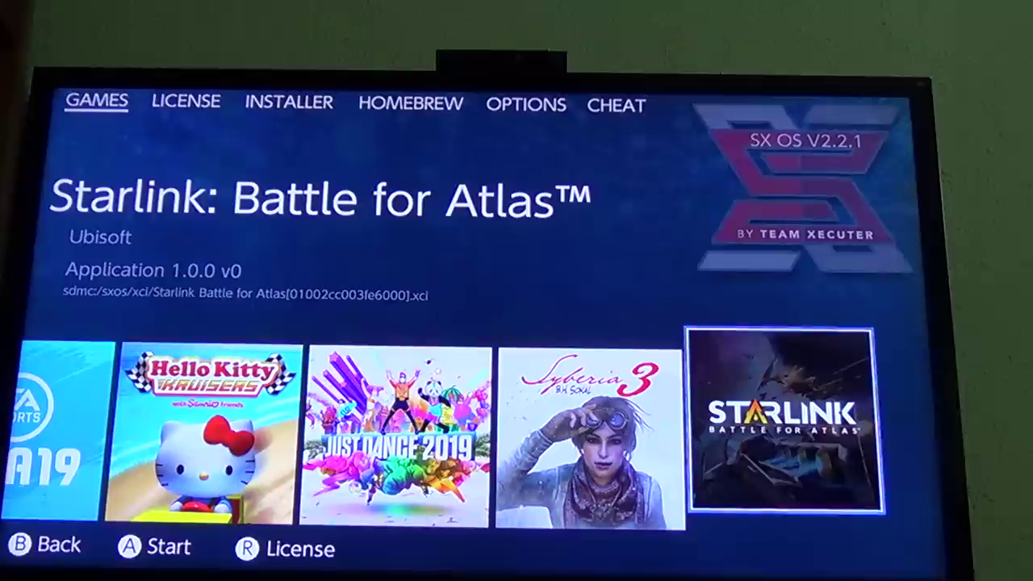
pyautogui.press('Left')
pyautogui.press('Return')
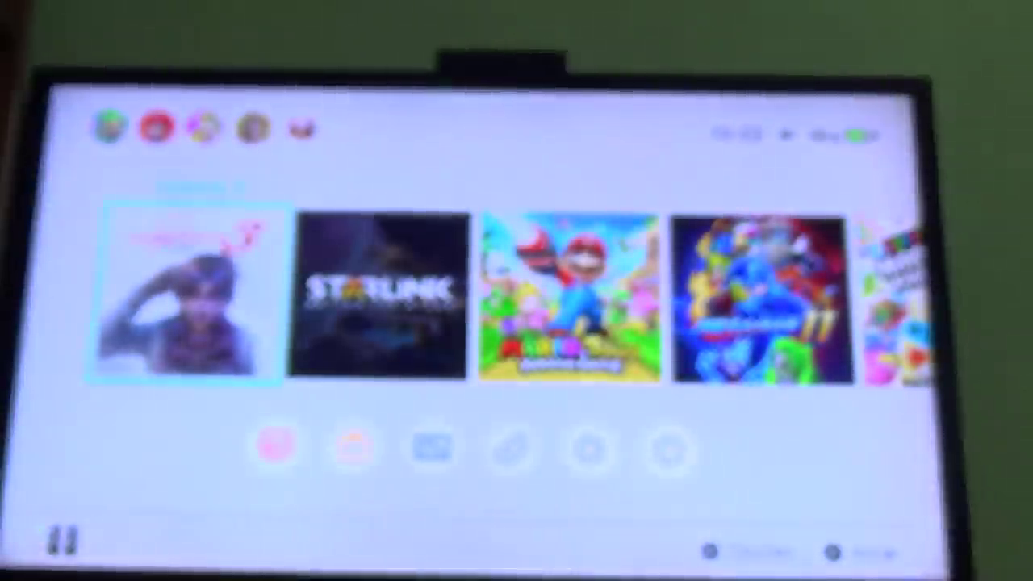
pyautogui.press('Return')
pyautogui.press('Up')
pyautogui.press('Return')
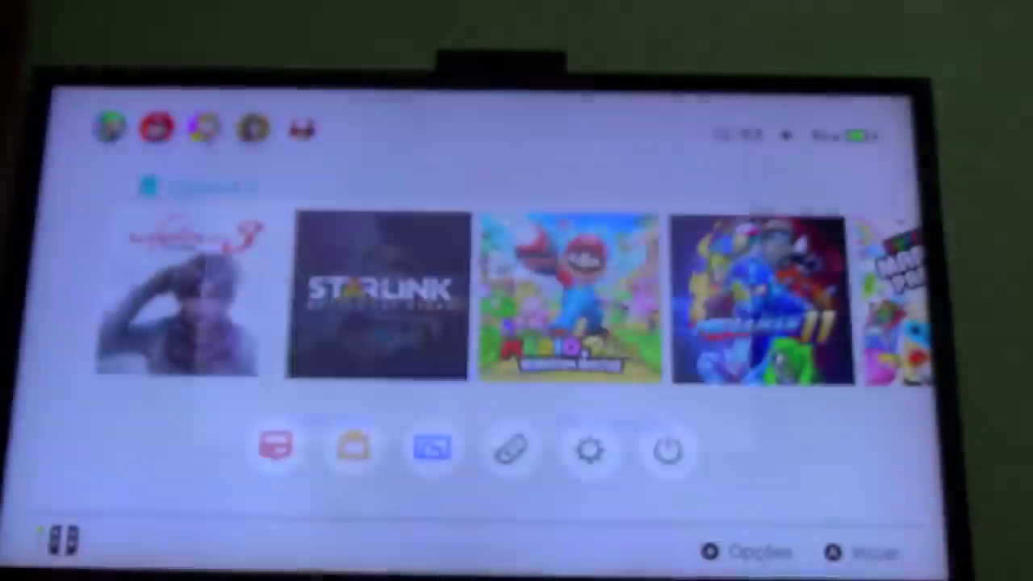